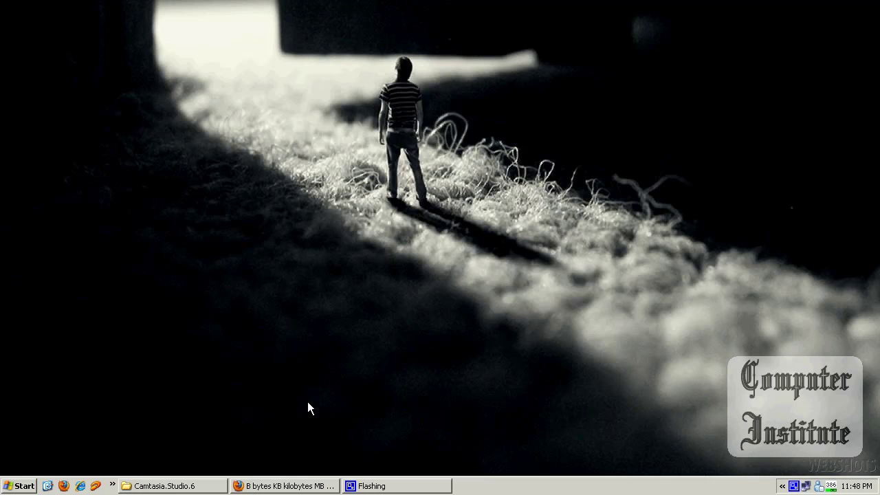
Step: Bring up the Camtasia.Studio.6 folder window and check the size of the Camtasia.Studio folder in its properties
click(209, 487)
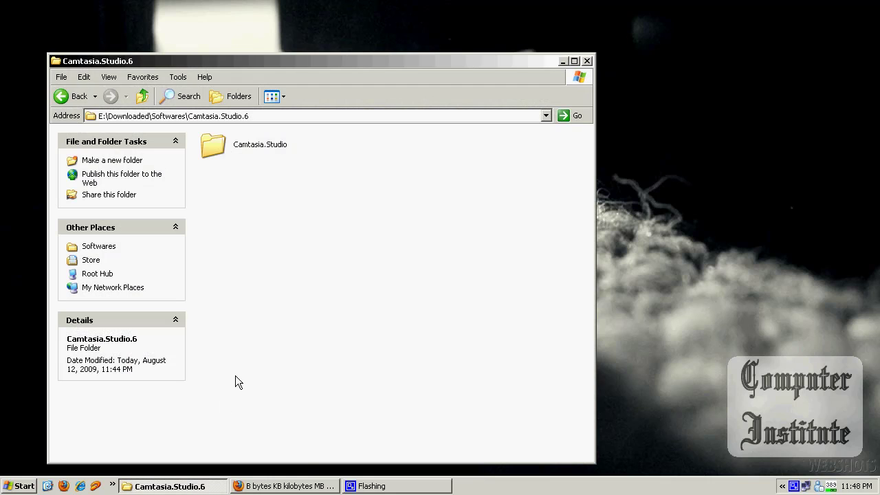
right_click(213, 147)
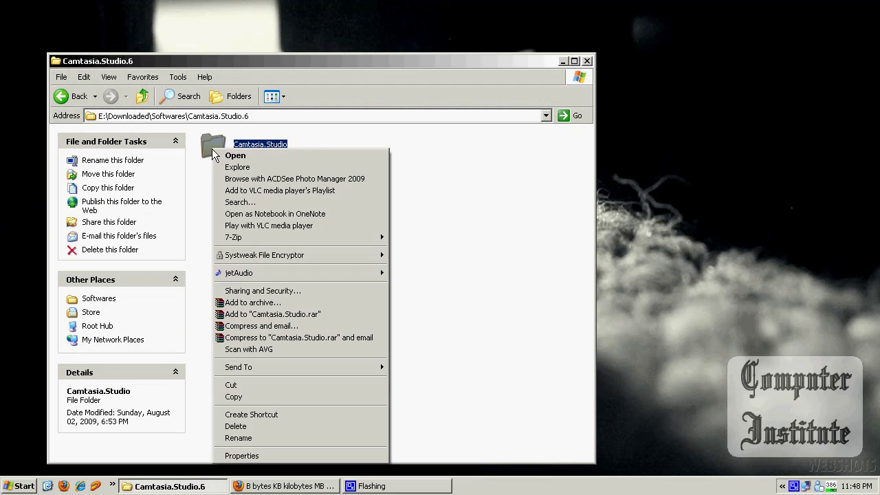
click(268, 456)
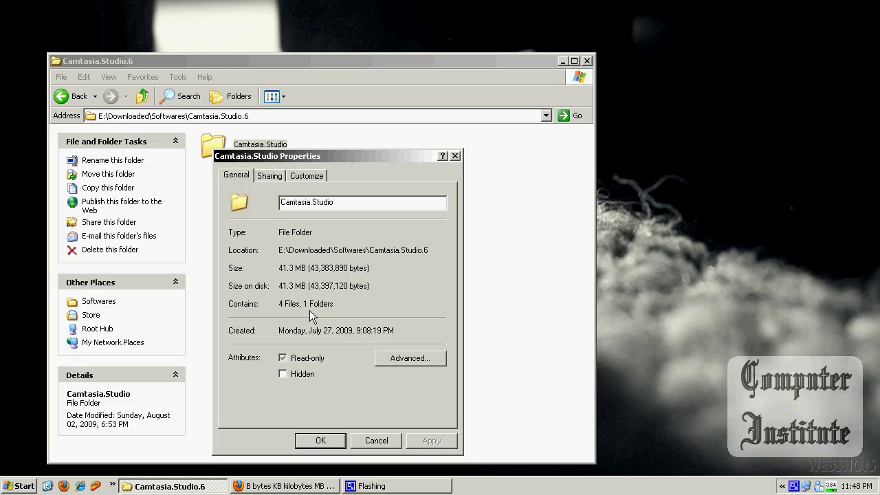
click(355, 441)
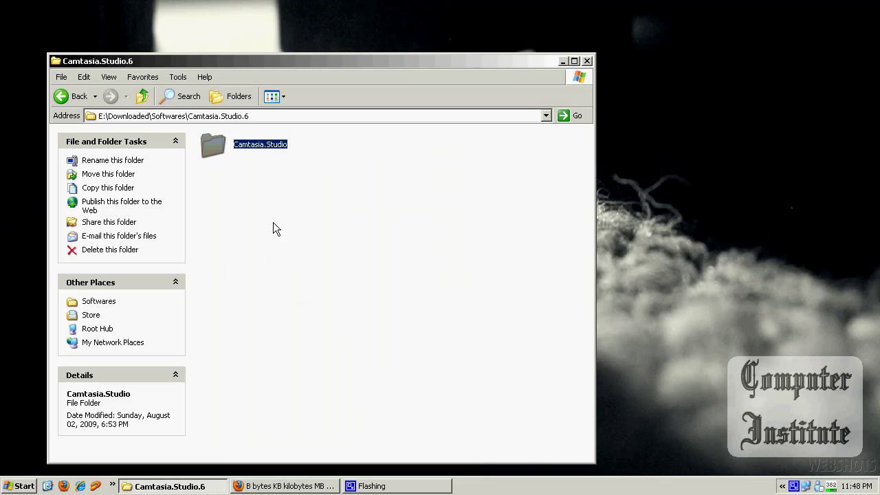
Step: Start adding the Camtasia.Studio folder to a WinRAR archive and make the split-to-volumes size ready for entry
right_click(217, 143)
click(253, 297)
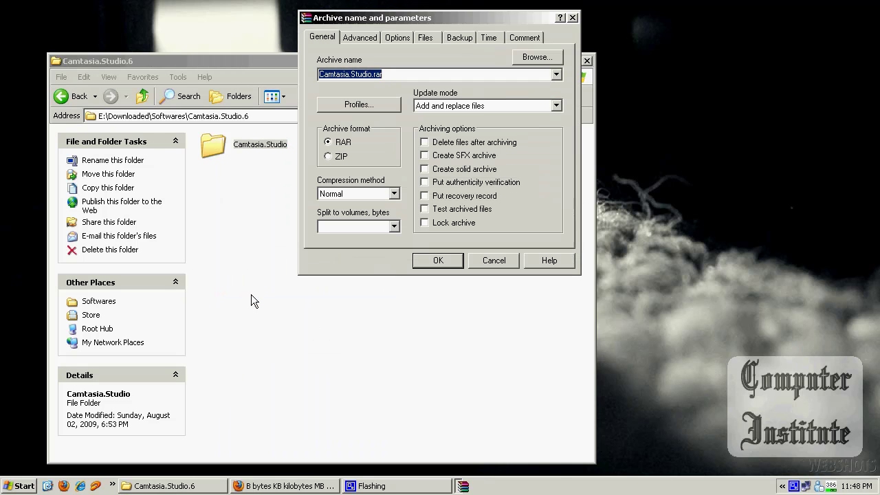
drag(392, 15, 212, 92)
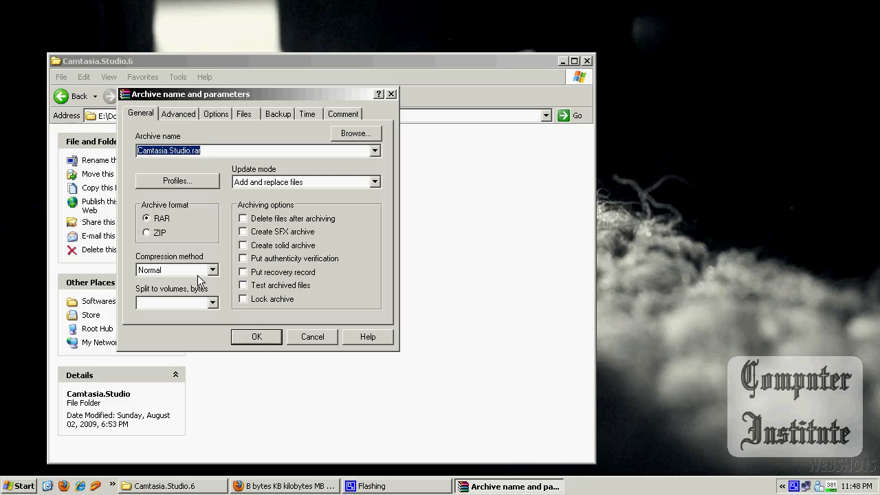
click(179, 303)
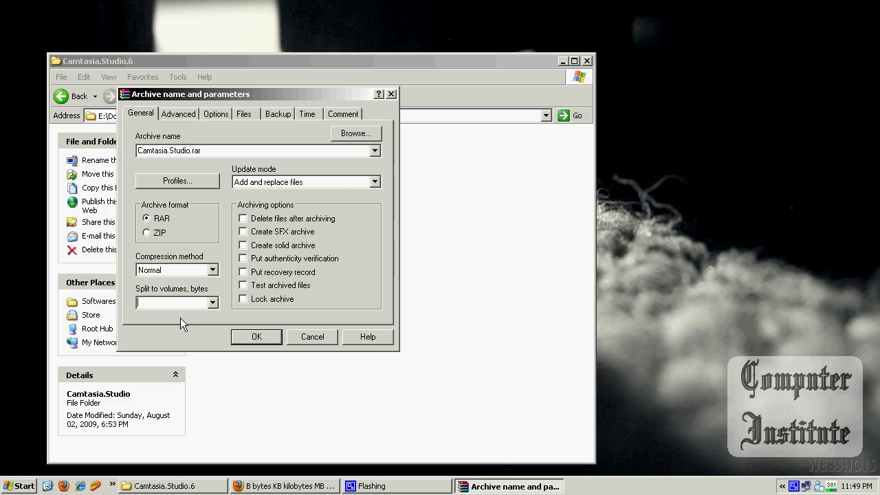
Step: Switch to Firefox, convert 15 megabytes with the B KB MB GB TB Converter, and copy the byte value
click(295, 489)
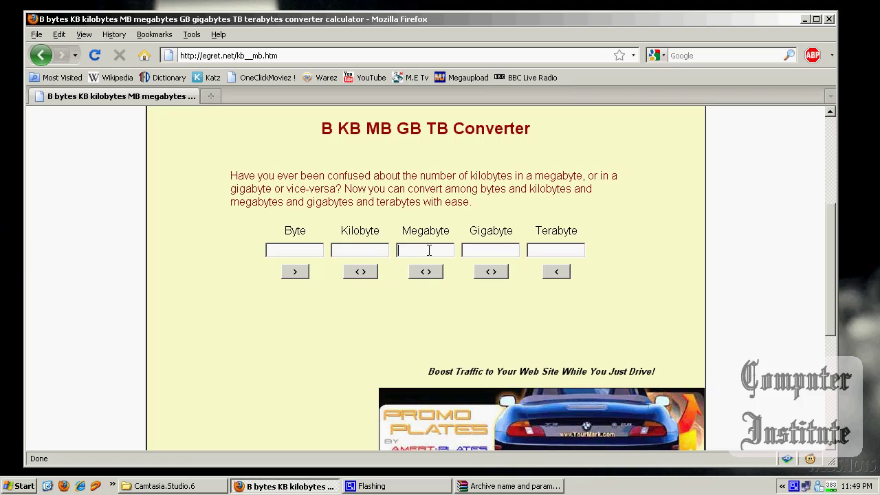
text(15)
click(427, 272)
double_click(311, 254)
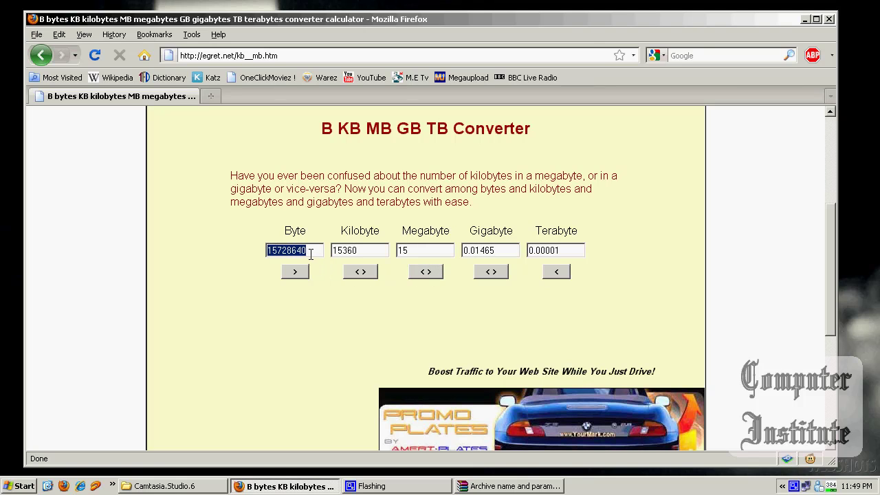
click(310, 254)
double_click(311, 253)
right_click(293, 252)
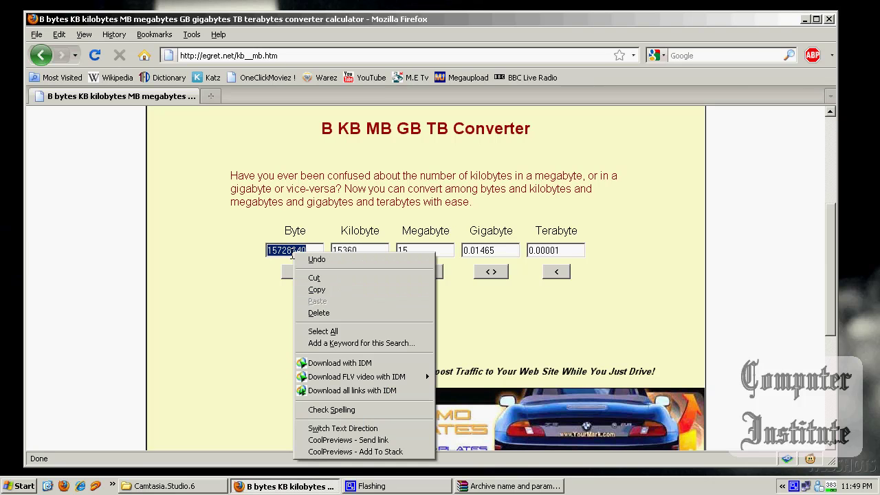
click(348, 299)
Step: Return to the WinRAR archive settings, paste 15728640 bytes as the split volume size, and choose Normal compression
key(alt+Tab)
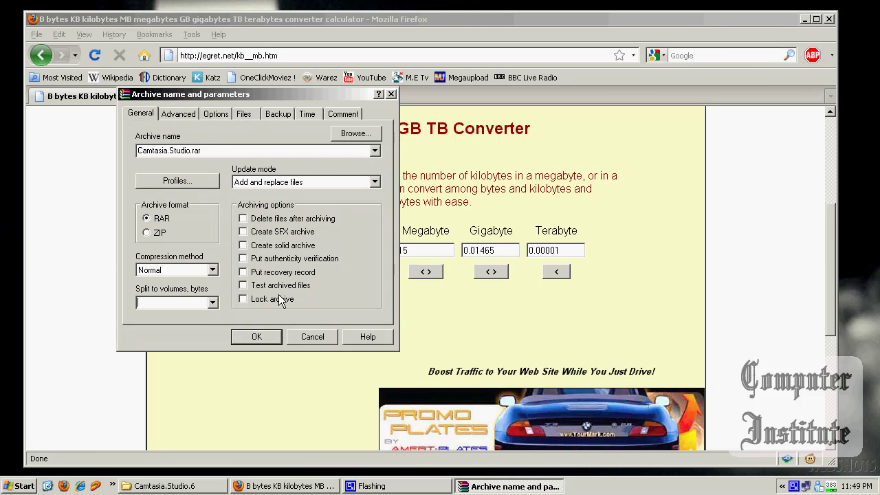
right_click(162, 303)
click(184, 351)
click(213, 270)
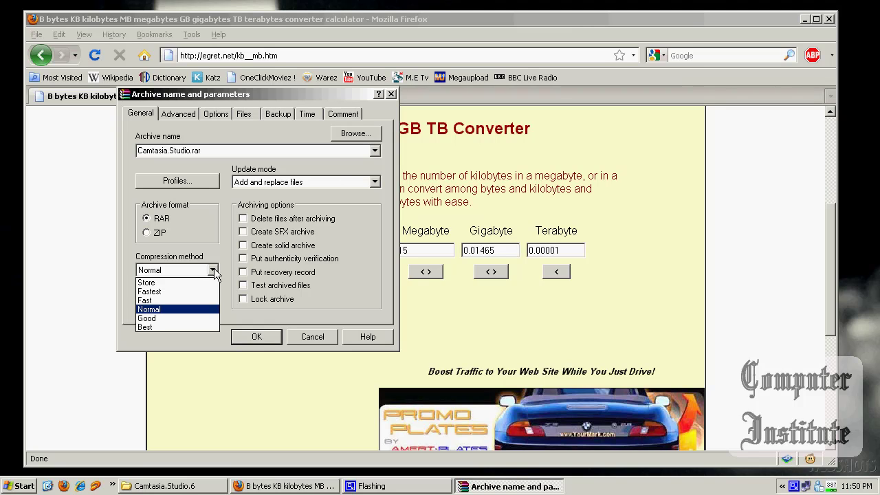
click(210, 310)
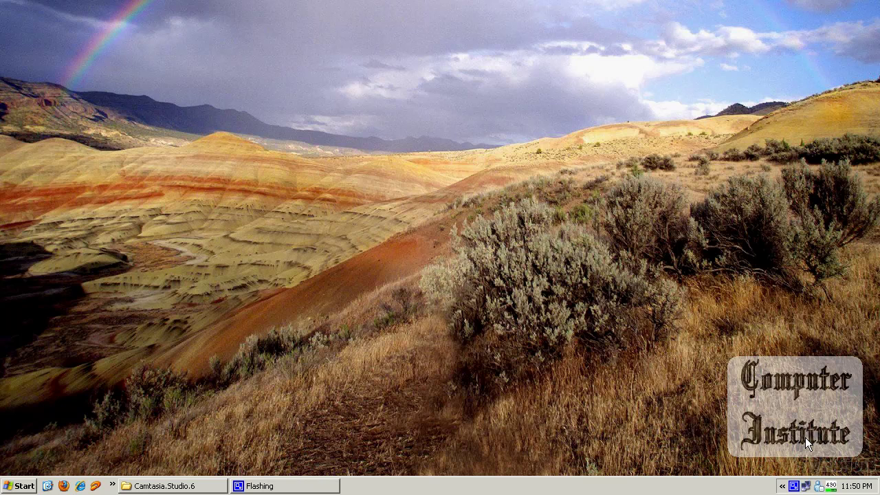
Step: Show the Camtasia.Studio.6 folder again and check the file size in the properties of Camtasia.Studio.part2
click(218, 487)
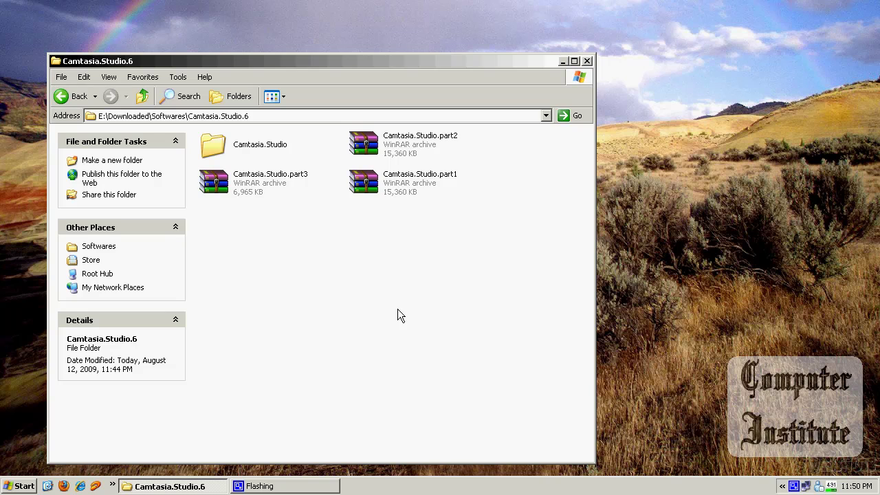
click(371, 146)
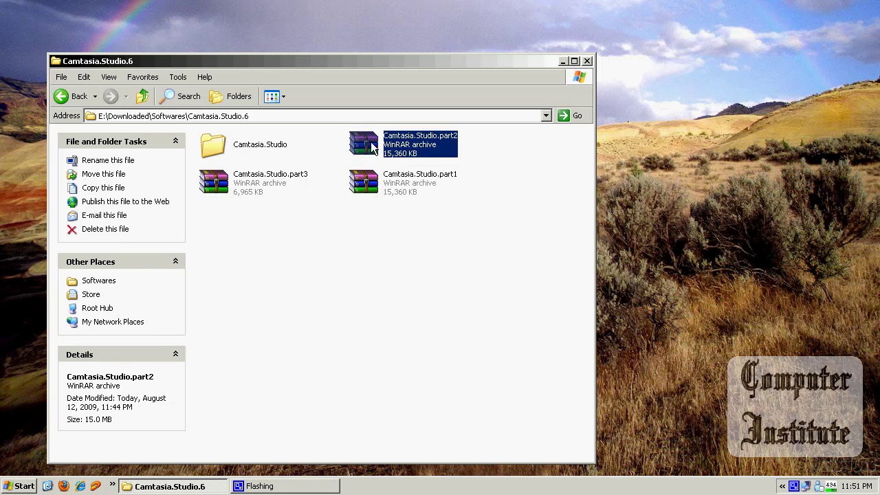
right_click(371, 142)
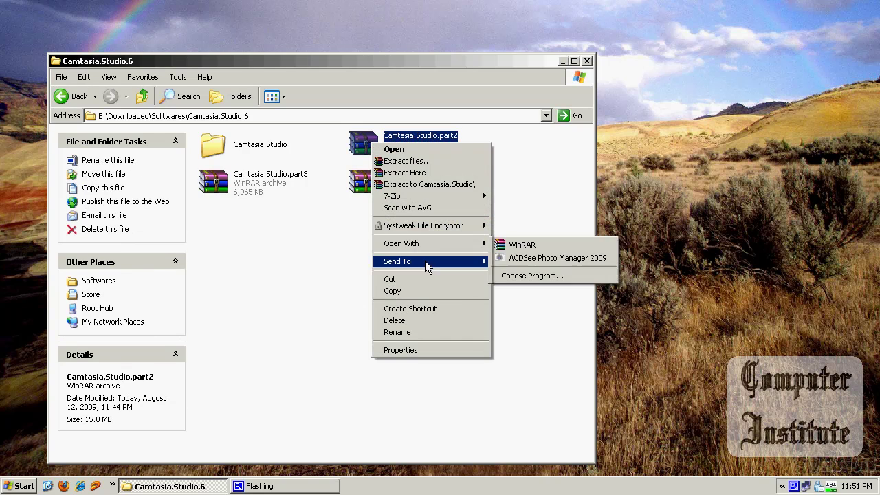
click(430, 352)
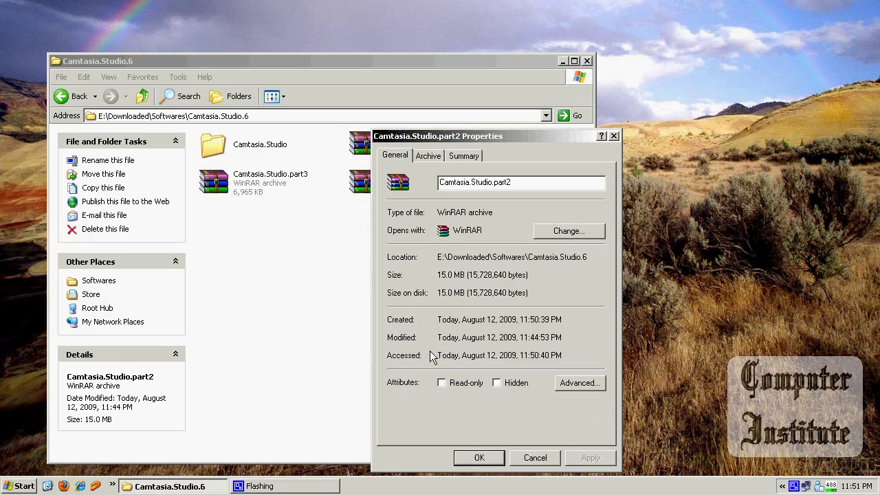
click(527, 459)
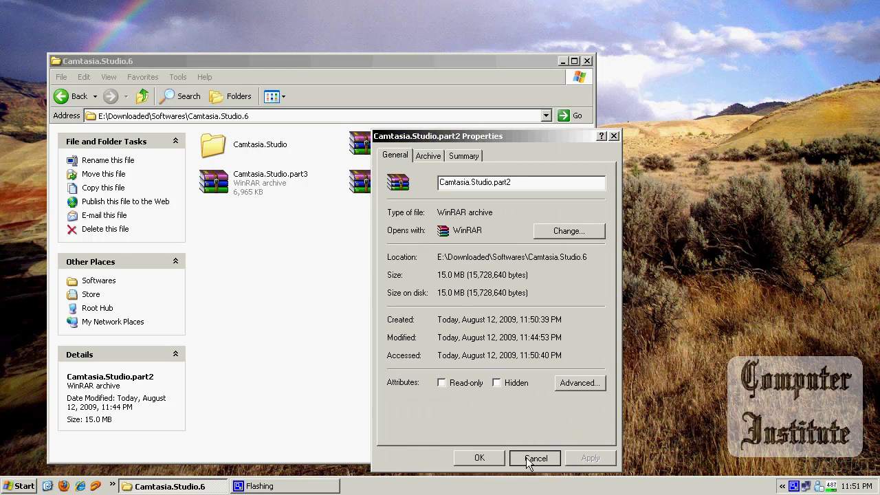
Step: Check the sizes of the Camtasia.Studio.part1 and Camtasia.Studio.part3 archives, then minimise the folder window
click(396, 196)
click(240, 192)
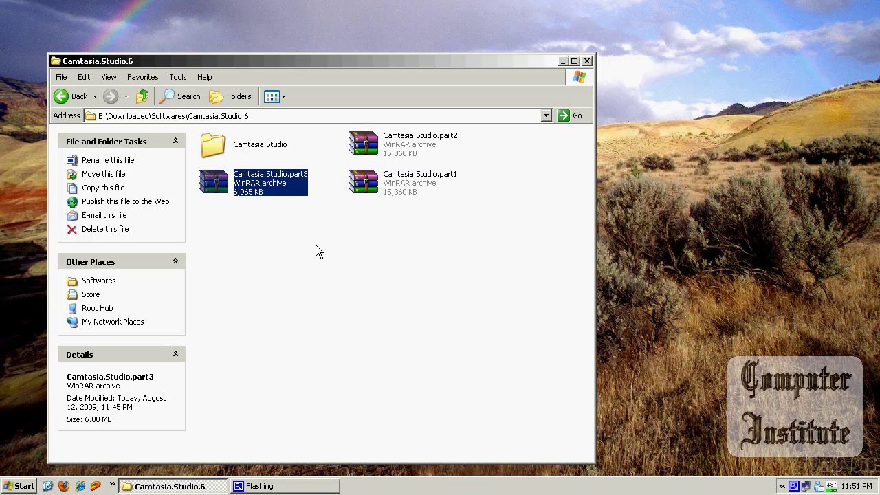
click(316, 245)
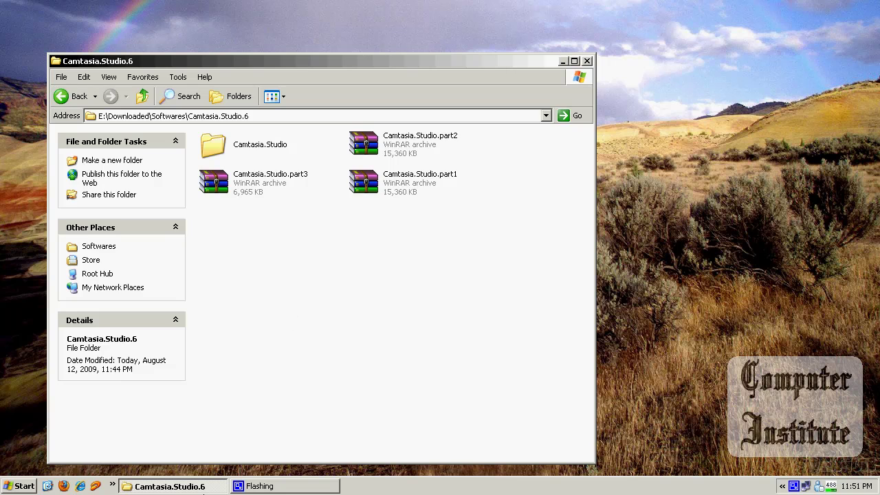
click(204, 487)
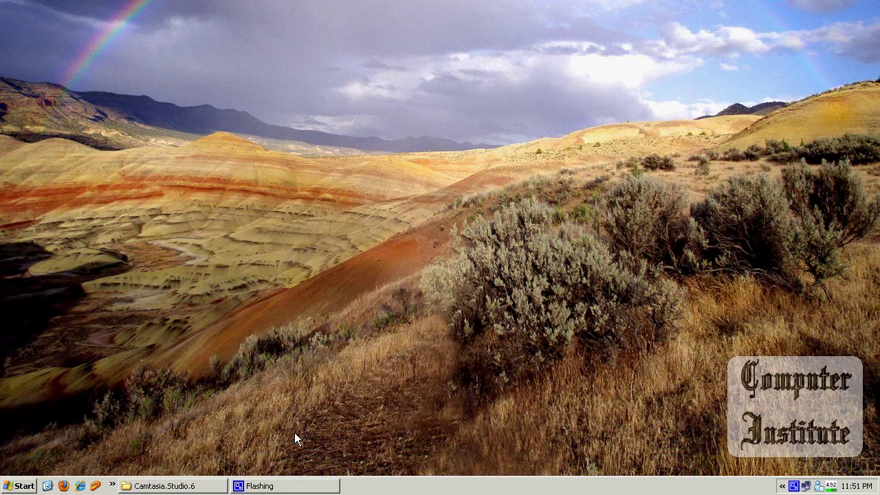